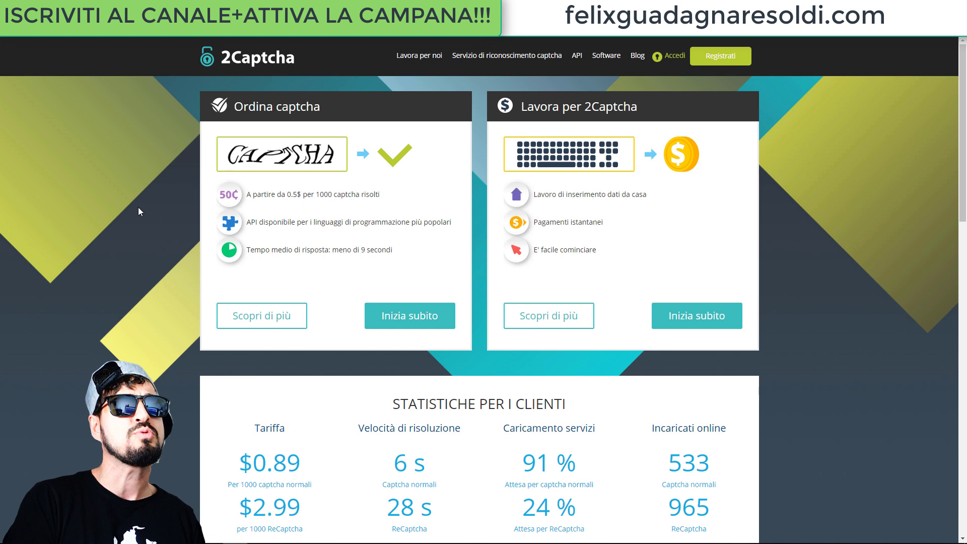
Look over the 2Captcha home page and its list of available site languages
{"action": "scroll", "coordinate": [138, 207], "scroll_direction": "down", "scroll_amount": 15}
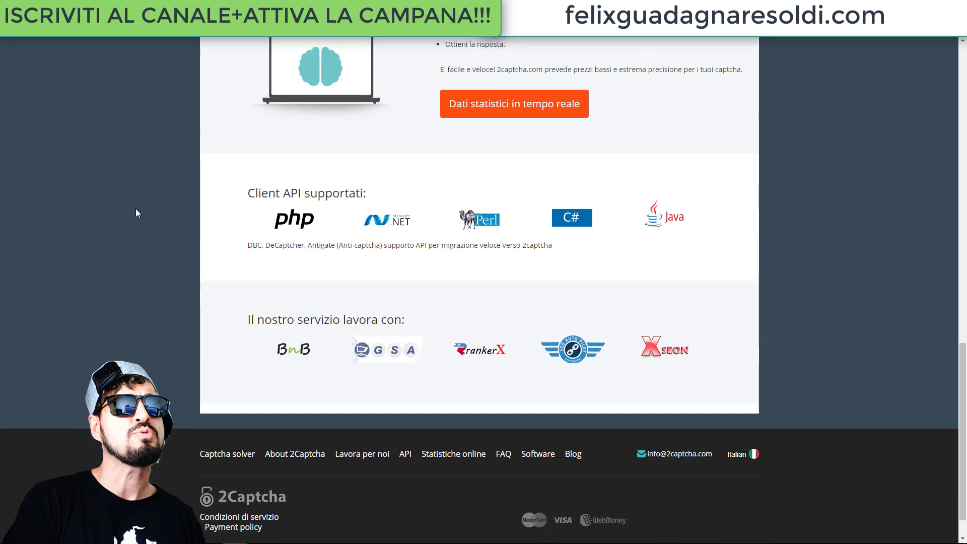
{"action": "left_click", "coordinate": [737, 454]}
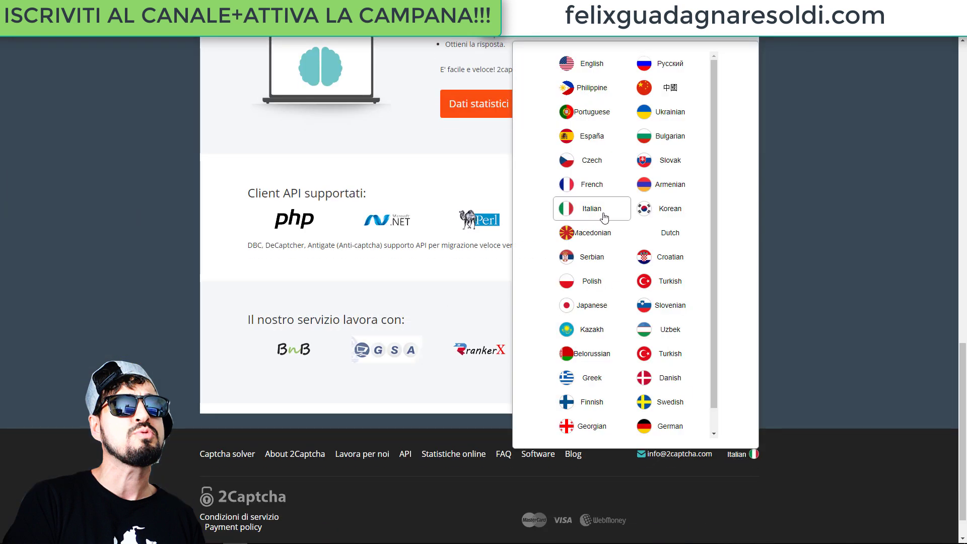
{"action": "left_click", "coordinate": [88, 295]}
{"action": "scroll", "coordinate": [89, 298], "scroll_direction": "up", "scroll_amount": 15}
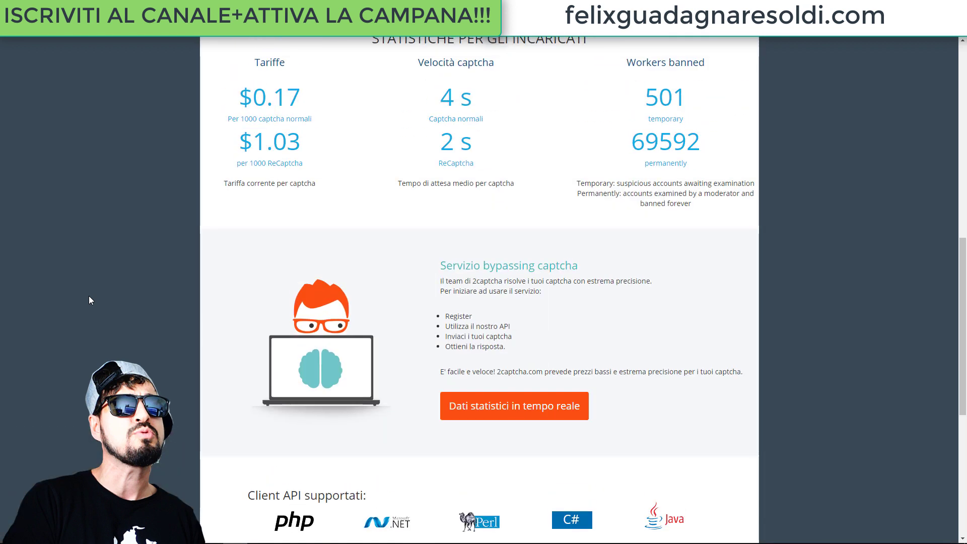
{"action": "scroll", "coordinate": [89, 300], "scroll_direction": "up", "scroll_amount": 3}
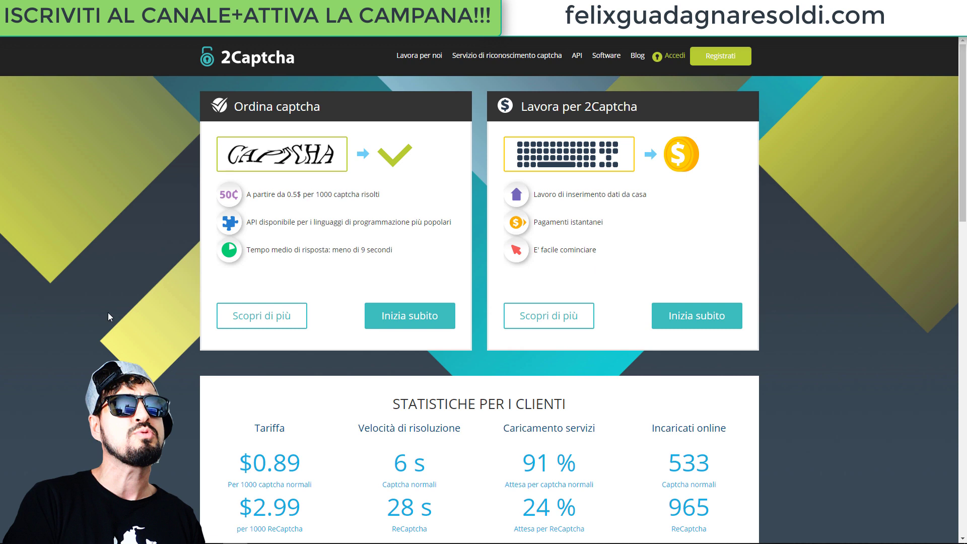
Examine the client and worker statistics and the service description on the home page
{"action": "scroll", "coordinate": [109, 316], "scroll_direction": "down", "scroll_amount": 4}
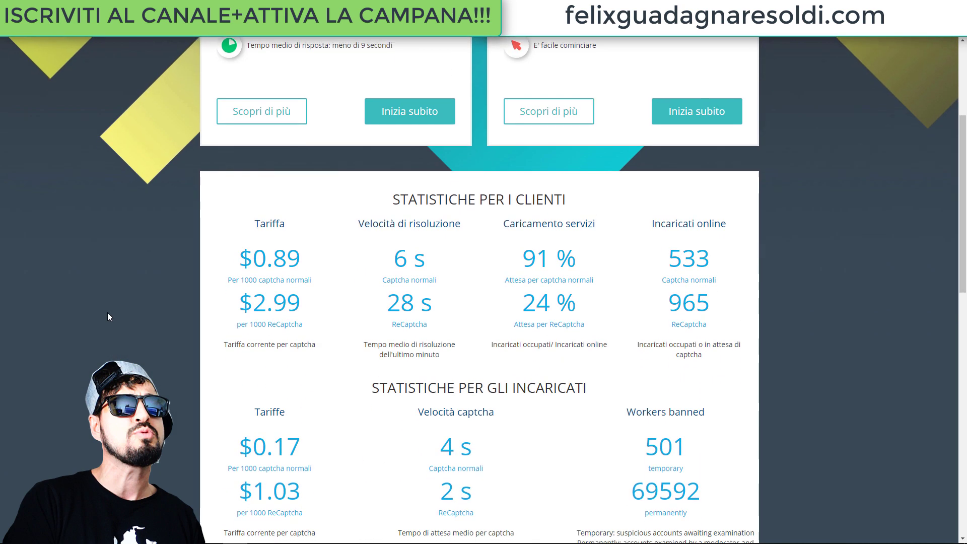
{"action": "scroll", "coordinate": [107, 316], "scroll_direction": "down", "scroll_amount": 7}
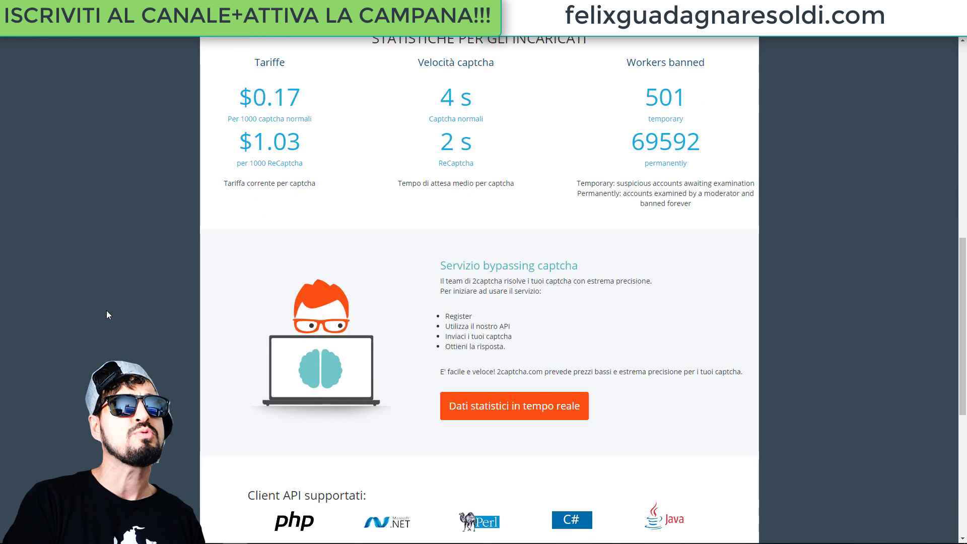
{"action": "scroll", "coordinate": [119, 327], "scroll_direction": "down", "scroll_amount": 2}
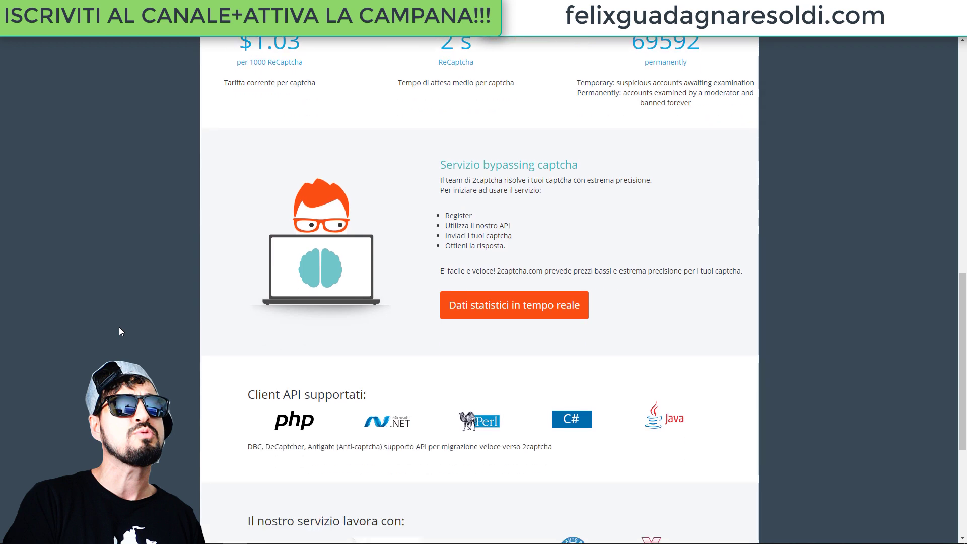
{"action": "scroll", "coordinate": [120, 327], "scroll_direction": "down", "scroll_amount": 3}
{"action": "scroll", "coordinate": [119, 327], "scroll_direction": "up", "scroll_amount": 12}
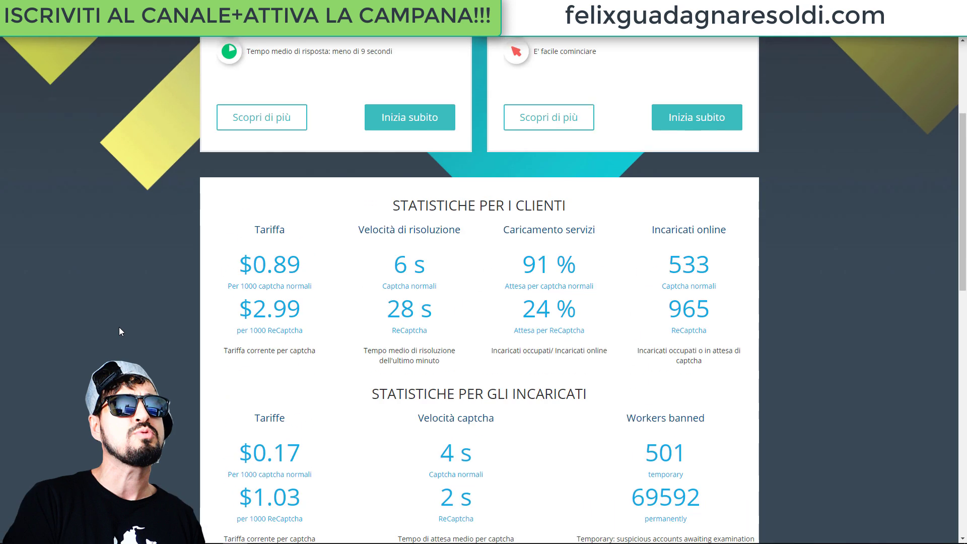
{"action": "scroll", "coordinate": [119, 328], "scroll_direction": "up", "scroll_amount": 4}
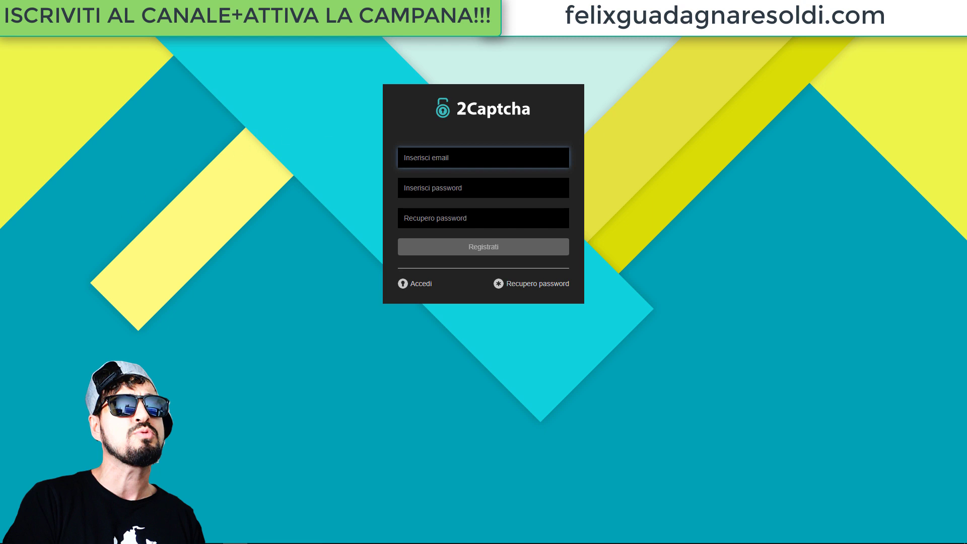
Go to the account sign-in form and set the account role to lavoratore on the dashboard
{"action": "left_click", "coordinate": [414, 283]}
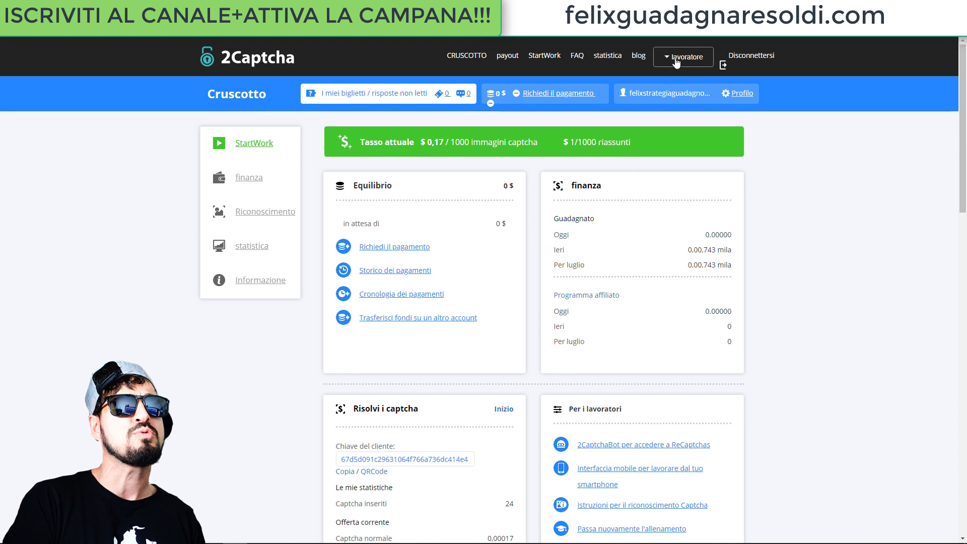
{"action": "left_click", "coordinate": [676, 61]}
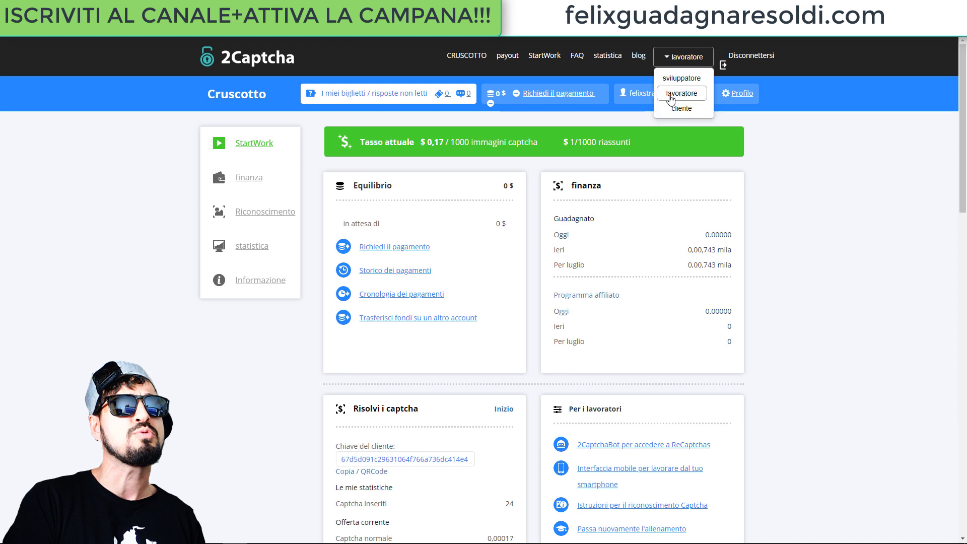
{"action": "left_click", "coordinate": [676, 96]}
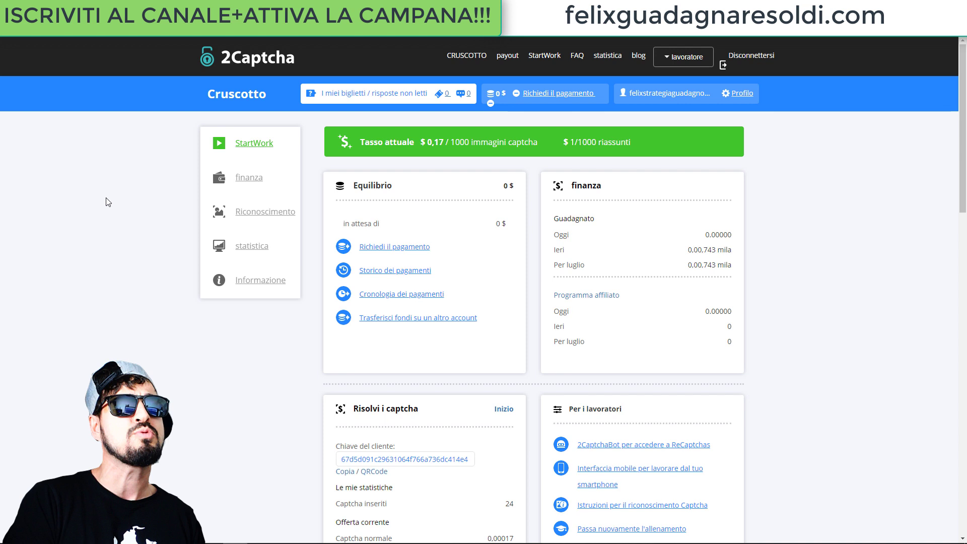
{"action": "left_click", "coordinate": [675, 60]}
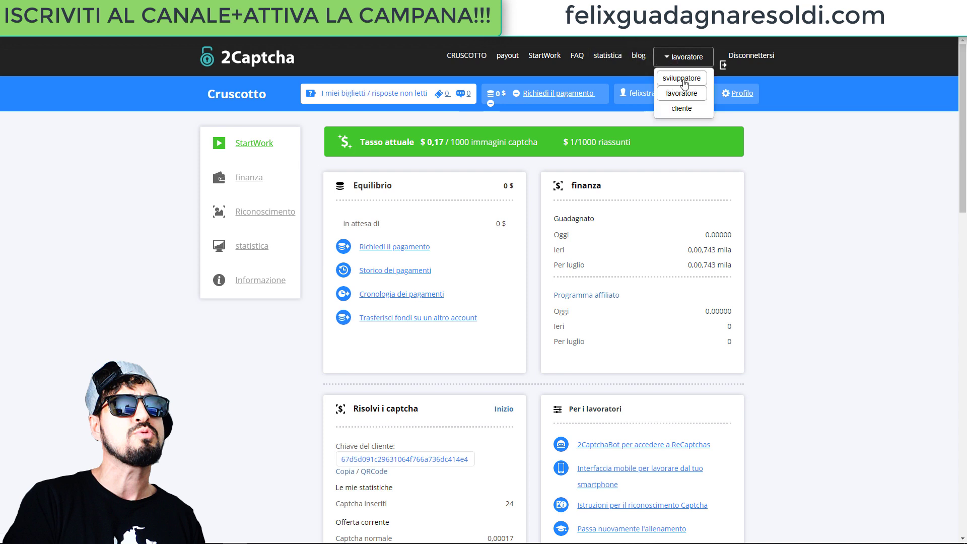
{"action": "left_click", "coordinate": [127, 190]}
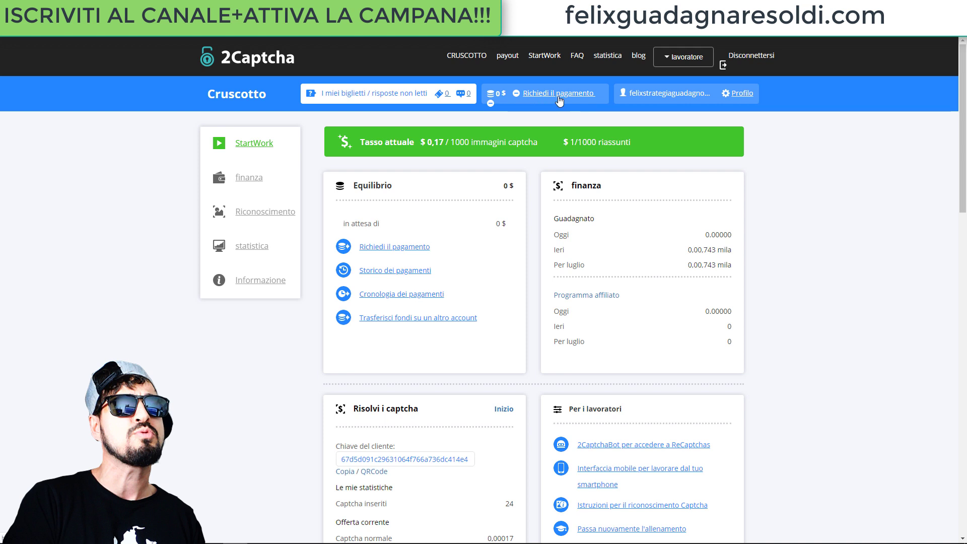
Review the wallets, minimum withdrawals and fees on the payout request page and return to the dashboard
{"action": "left_click", "coordinate": [563, 98]}
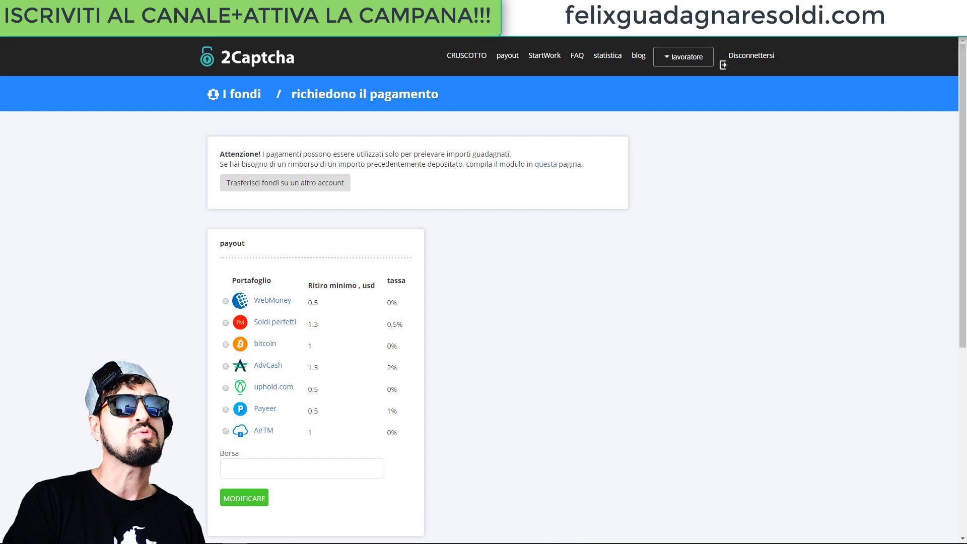
{"action": "key", "text": "alt+Left"}
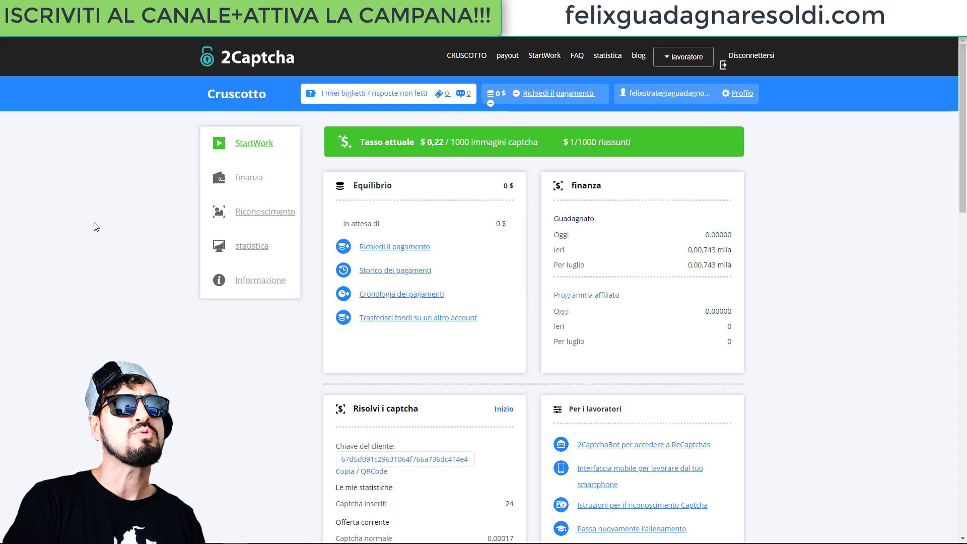
Start a captcha work session in normale + ReCaptcha mode with the sound turned on
{"action": "left_click", "coordinate": [544, 56]}
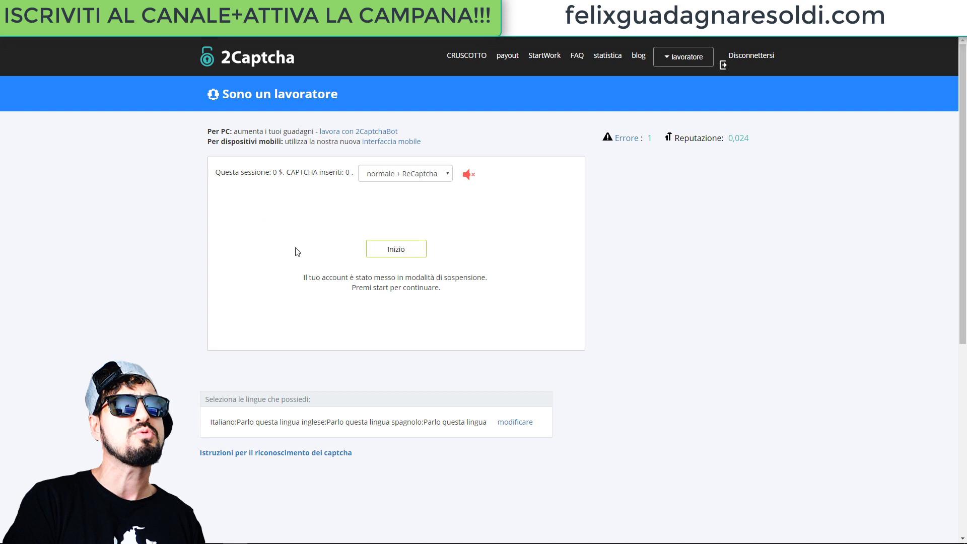
{"action": "left_click", "coordinate": [419, 173]}
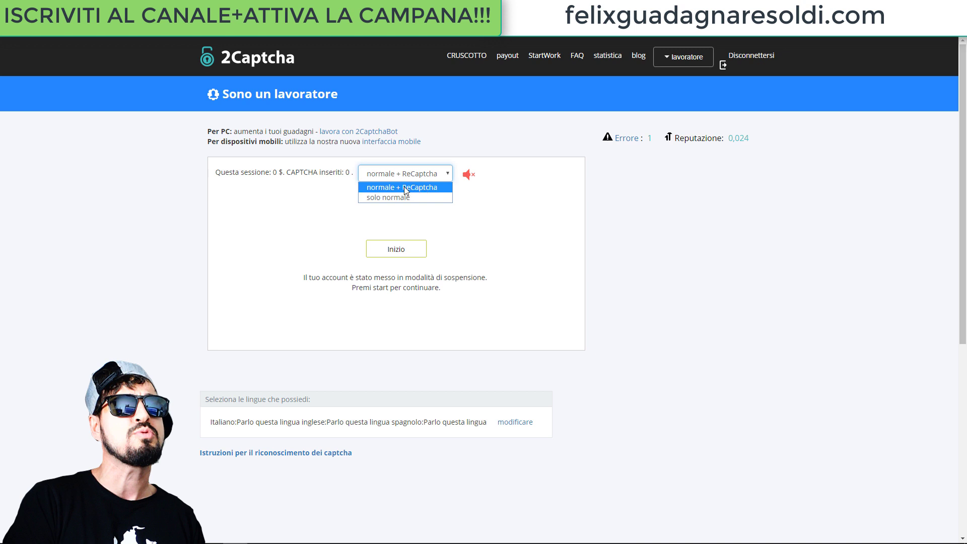
{"action": "left_click", "coordinate": [378, 187]}
{"action": "left_click", "coordinate": [469, 175]}
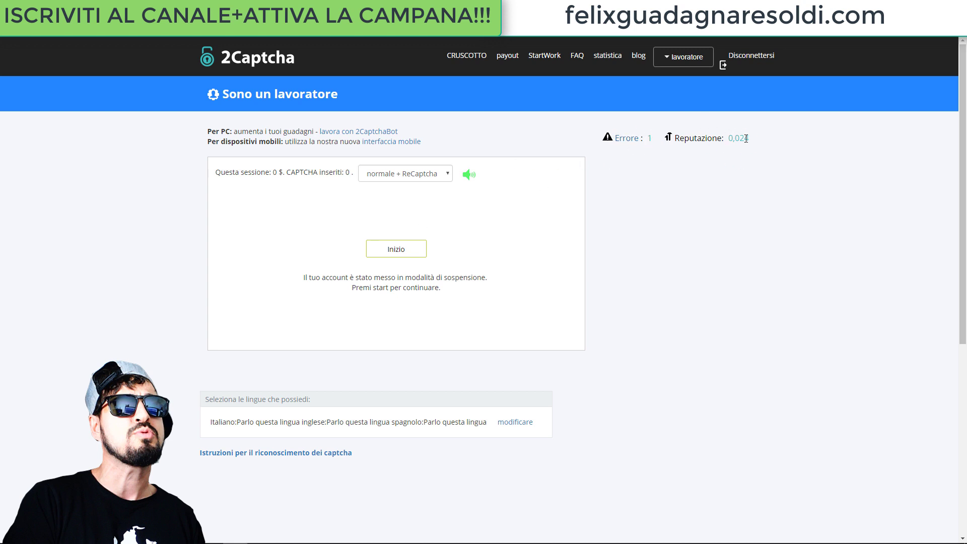
{"action": "left_click", "coordinate": [398, 249]}
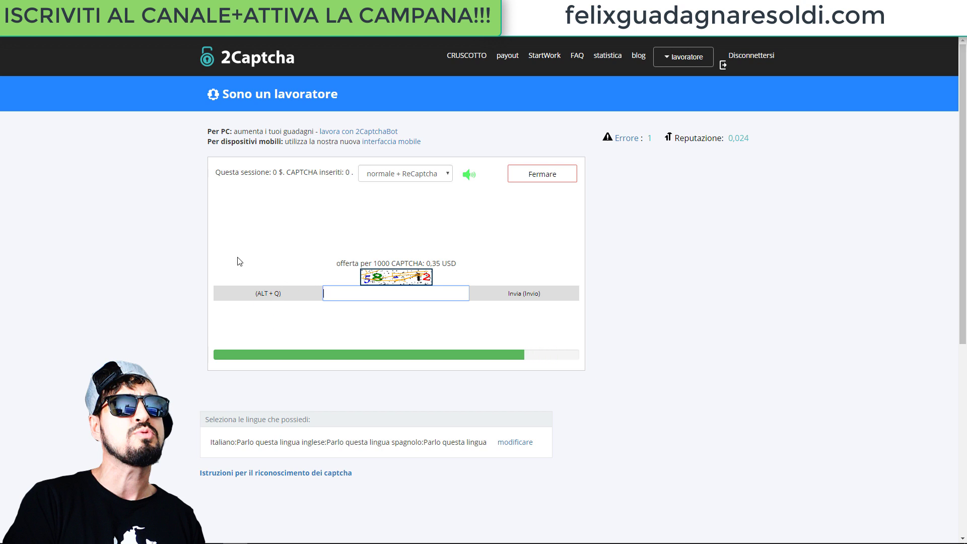
Solve the first three captchas, submitting 5812, tourist and the letters of the GXHYLG image
{"action": "type", "text": "5"}
{"action": "type", "text": "812"}
{"action": "key", "text": "Return"}
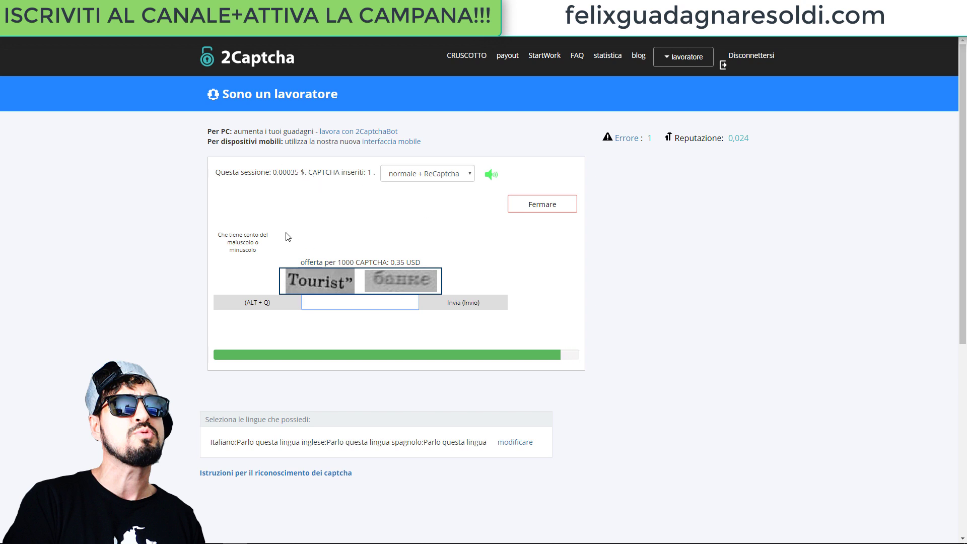
{"action": "type", "text": "tourist"}
{"action": "key", "text": "Return"}
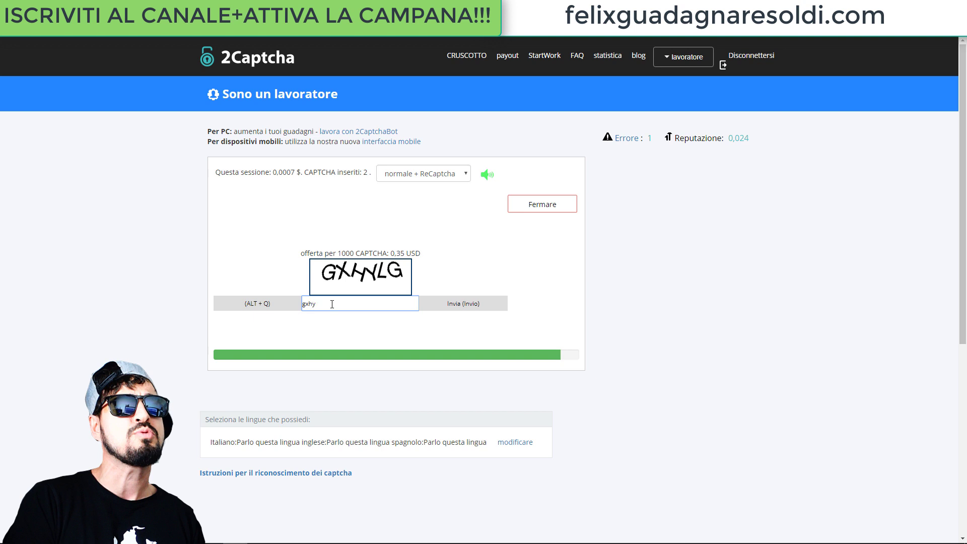
{"action": "key", "text": "Return"}
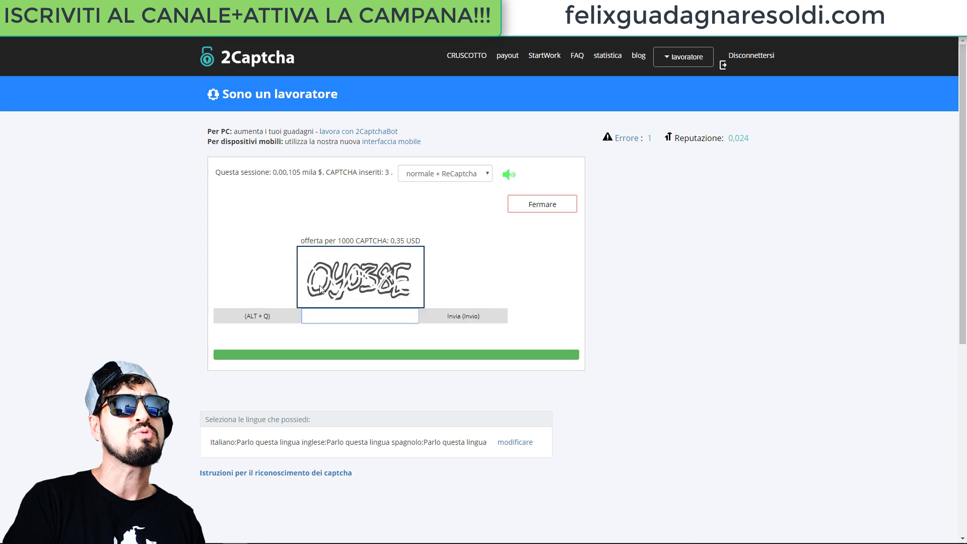
Submit oyo38e, dt89 and bbccx for the following captchas, skipping the blank image
{"action": "type", "text": "oyo38e"}
{"action": "key", "text": "Return"}
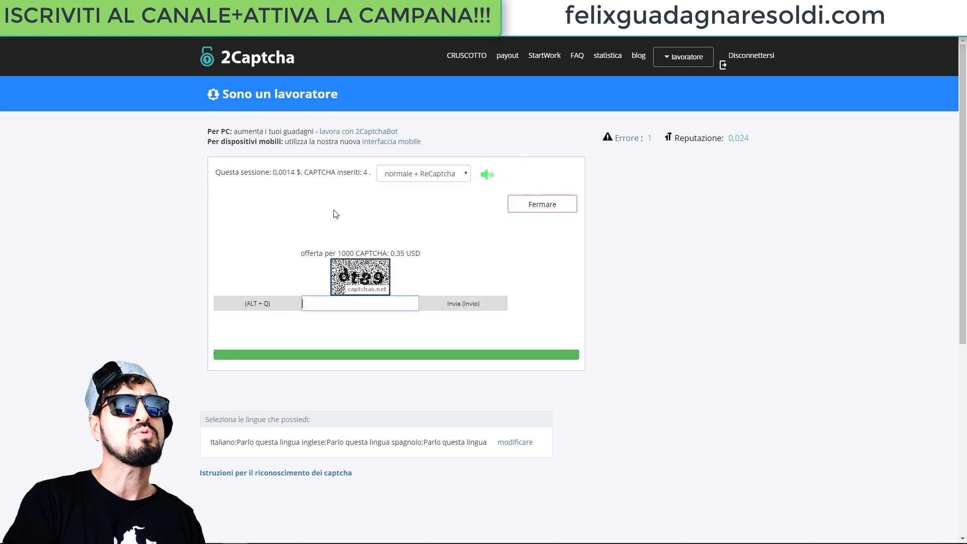
{"action": "type", "text": "dt89"}
{"action": "key", "text": "Return"}
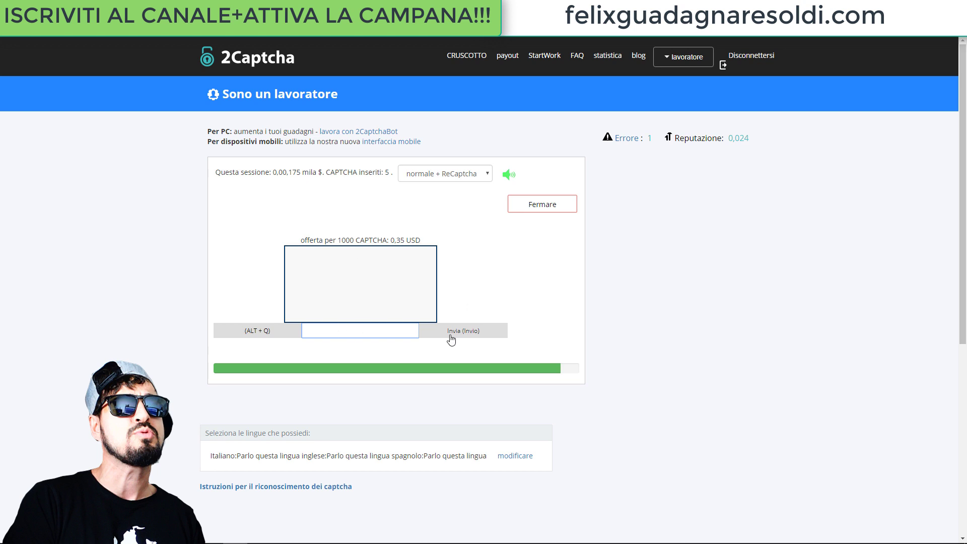
{"action": "left_click", "coordinate": [258, 331]}
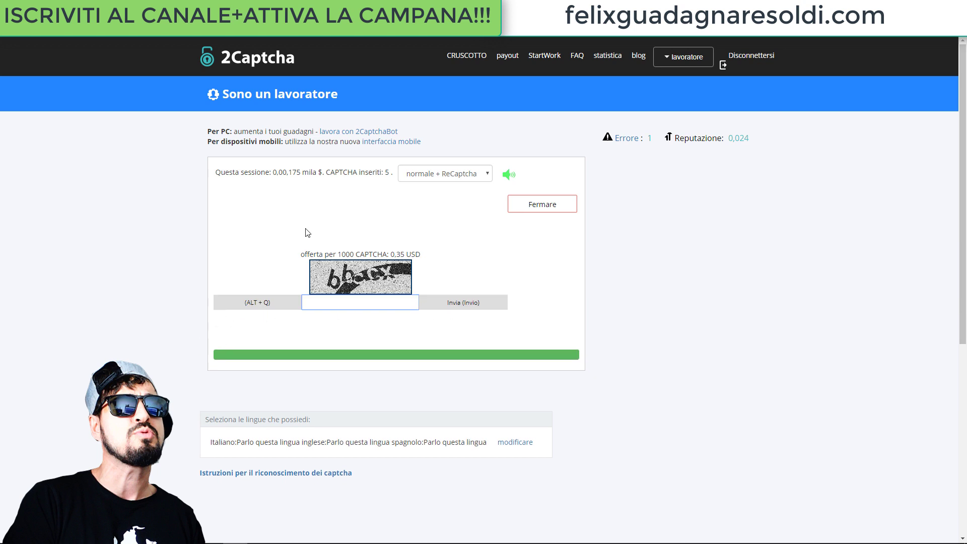
{"action": "type", "text": "bbccx"}
{"action": "key", "text": "Return"}
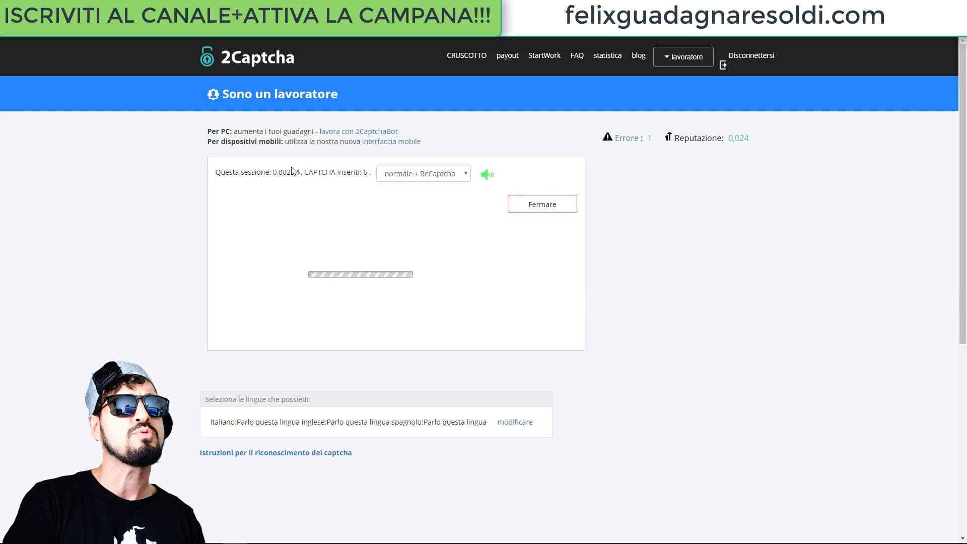
Stop the captcha session and check the earnings in the dashboard's finanza section
{"action": "left_click", "coordinate": [555, 208]}
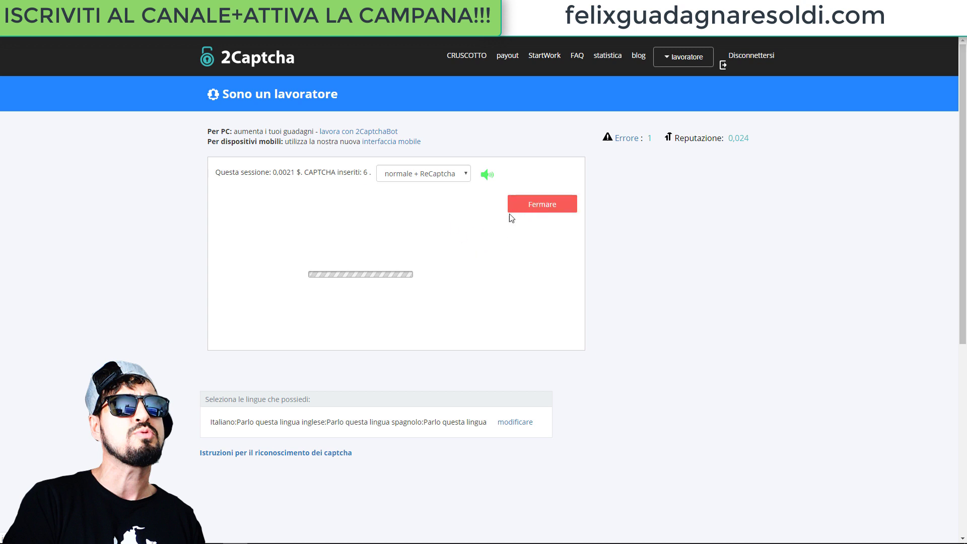
{"action": "left_click", "coordinate": [452, 73]}
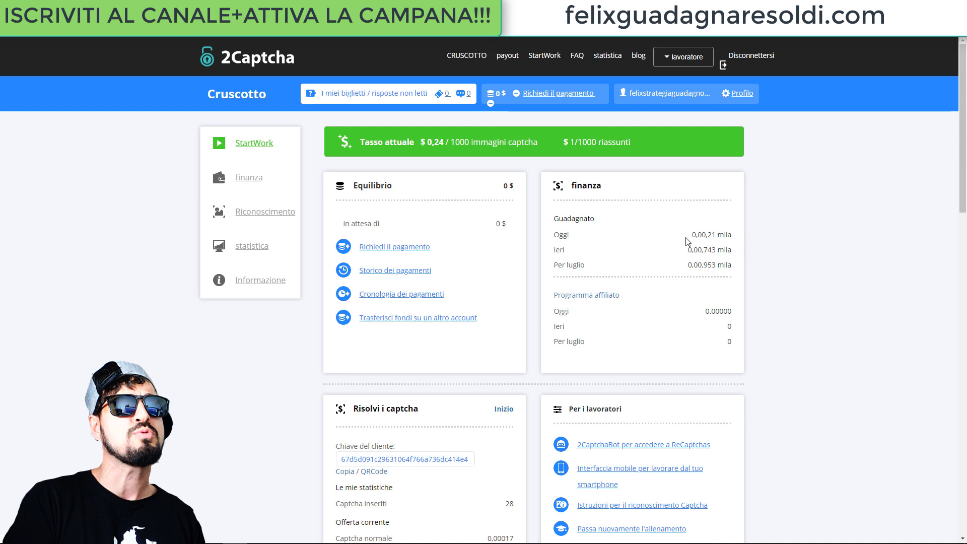
{"action": "left_click_drag", "start_coordinate": [686, 242], "coordinate": [710, 252]}
{"action": "left_click", "coordinate": [685, 252]}
Open the worker Telegram bot My2CaptchaBot in Telegram Desktop and request the next captcha
{"action": "scroll", "coordinate": [188, 353], "scroll_direction": "down", "scroll_amount": 2}
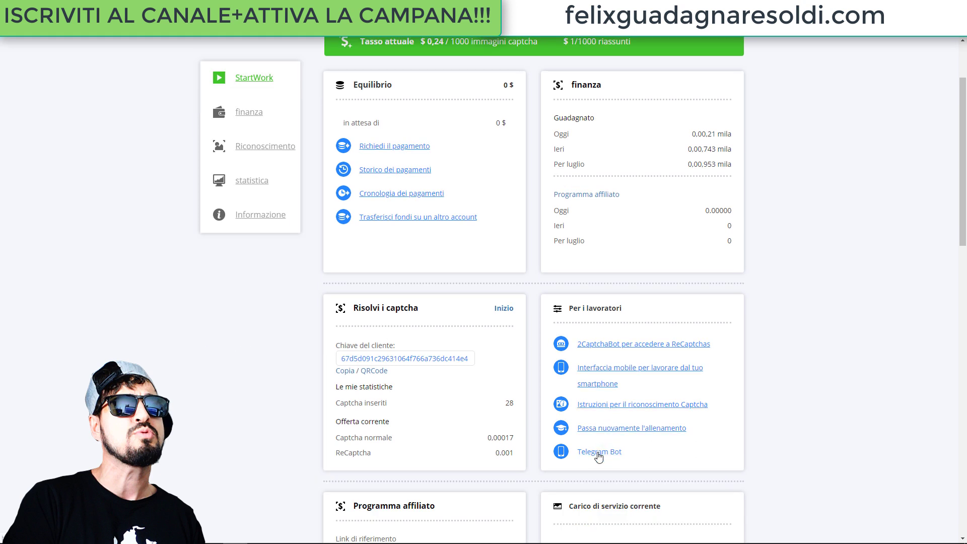
{"action": "left_click", "coordinate": [596, 456]}
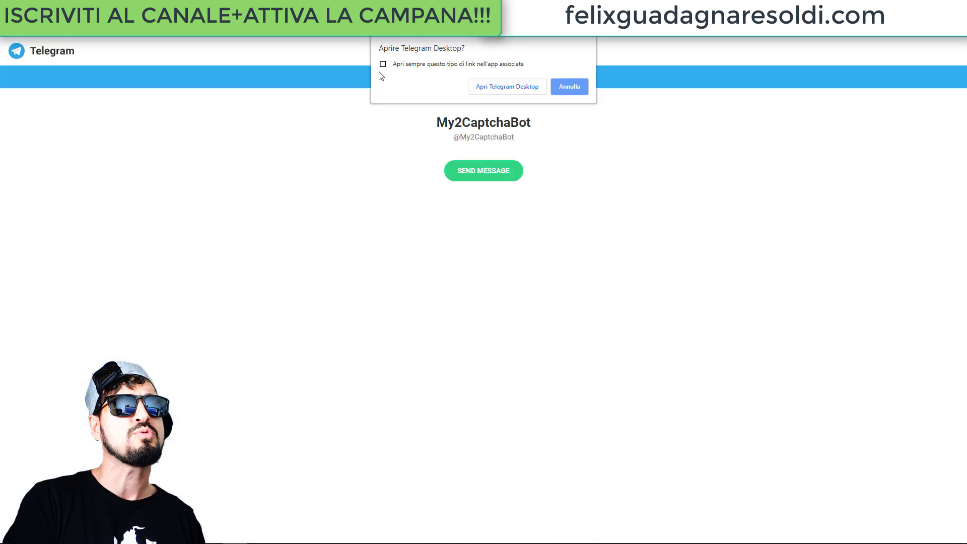
{"action": "left_click", "coordinate": [495, 89]}
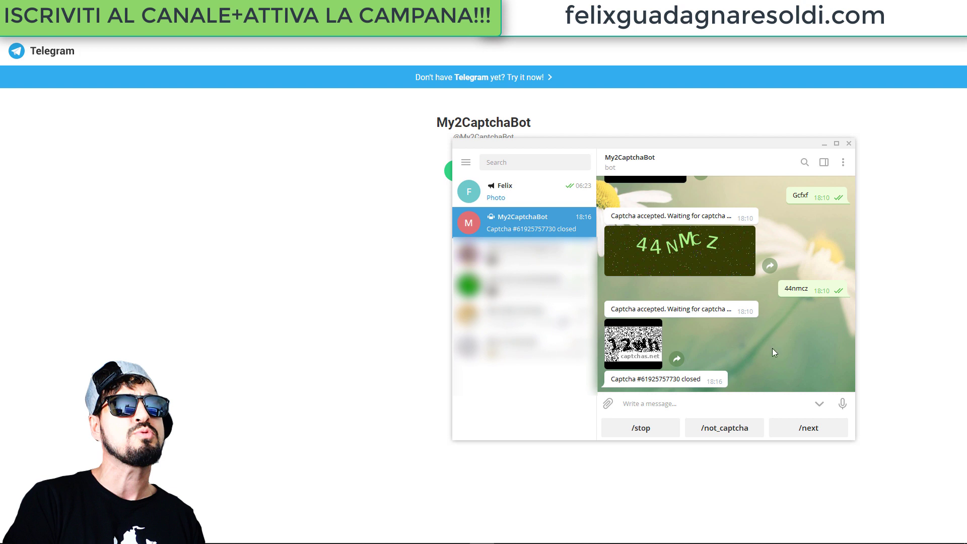
{"action": "left_click", "coordinate": [807, 429]}
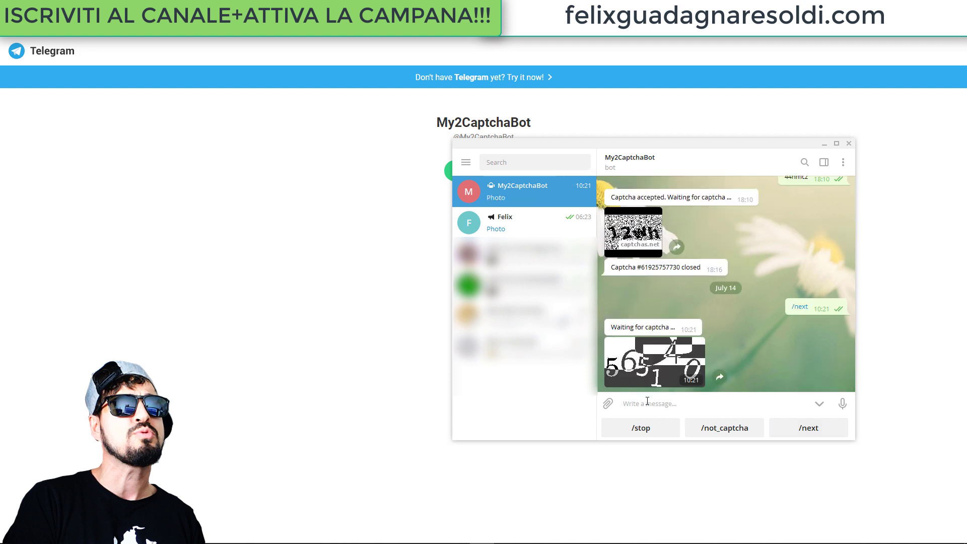
Answer the bot's captchas with 565140 and cjmclp
{"action": "type", "text": "565140"}
{"action": "left_click", "coordinate": [841, 406]}
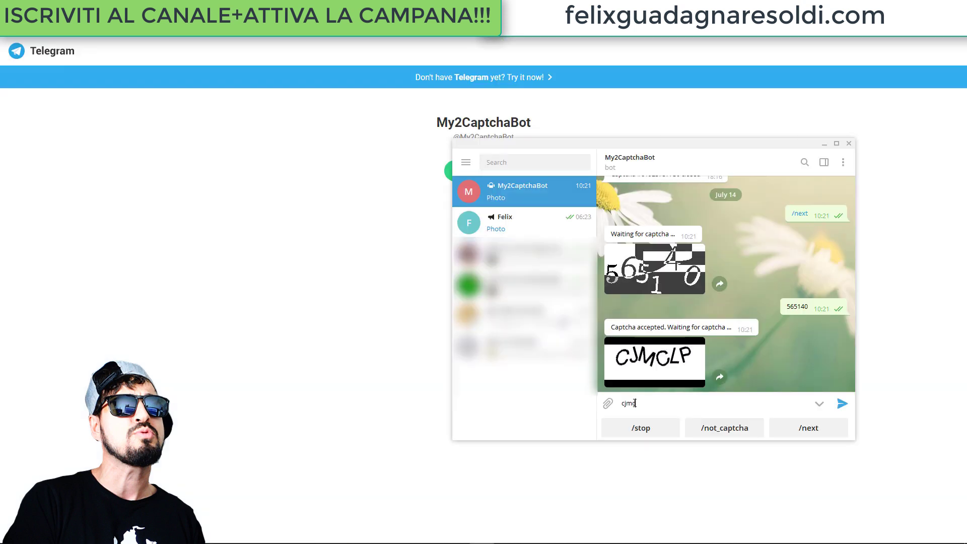
{"action": "type", "text": "lp"}
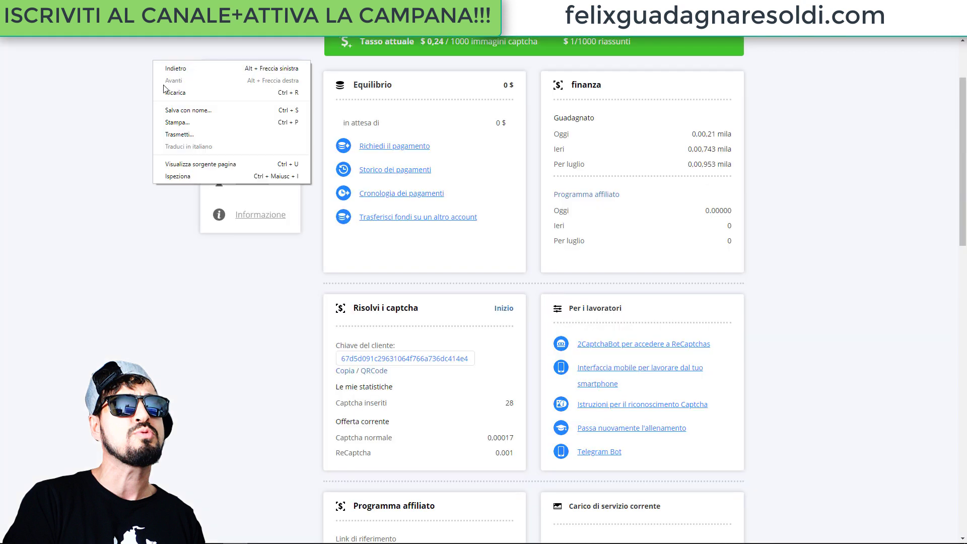
Reload the 2Captcha dashboard to check the balance, earnings and entered captchas, and return to it from the payout page
{"action": "left_click", "coordinate": [166, 92]}
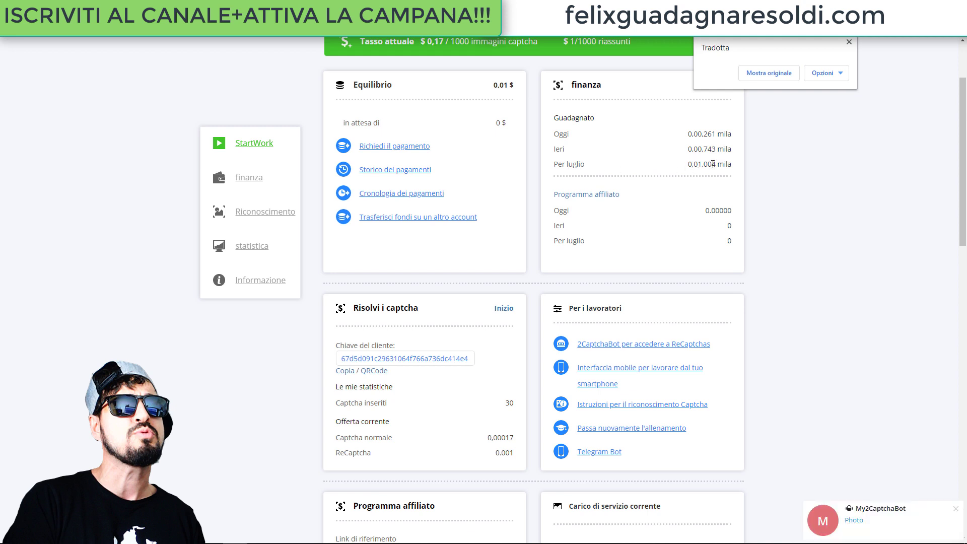
{"action": "scroll", "coordinate": [795, 169], "scroll_direction": "up", "scroll_amount": 3}
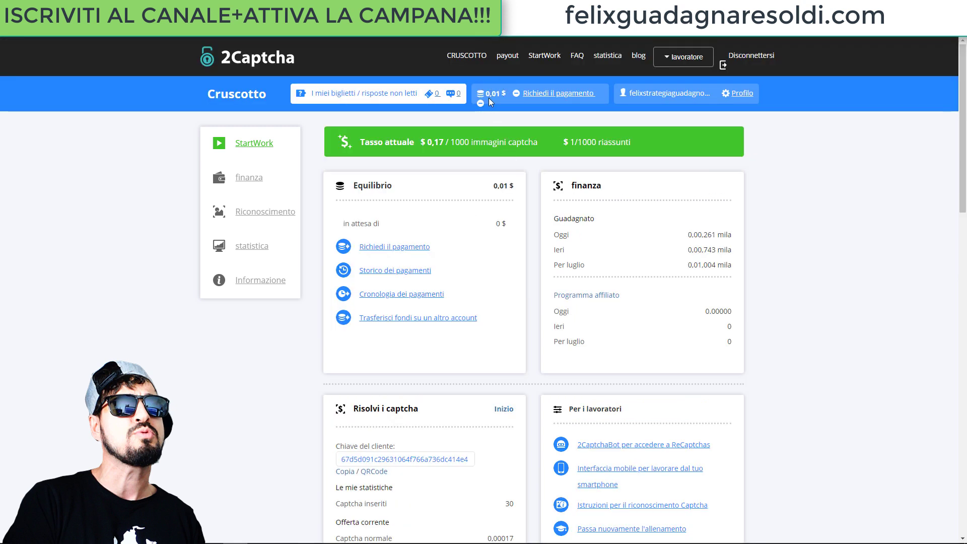
{"action": "scroll", "coordinate": [201, 399], "scroll_direction": "down", "scroll_amount": 2}
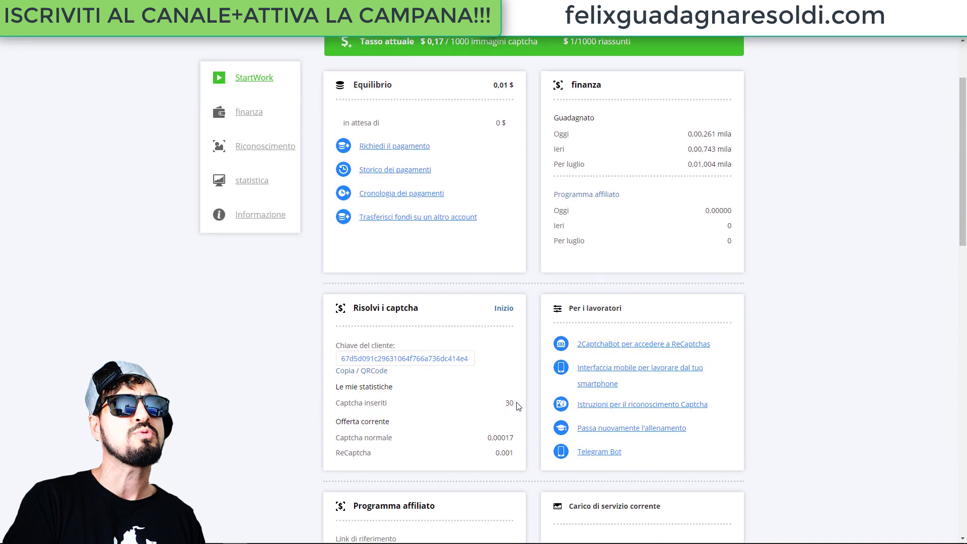
{"action": "scroll", "coordinate": [246, 398], "scroll_direction": "up", "scroll_amount": 2}
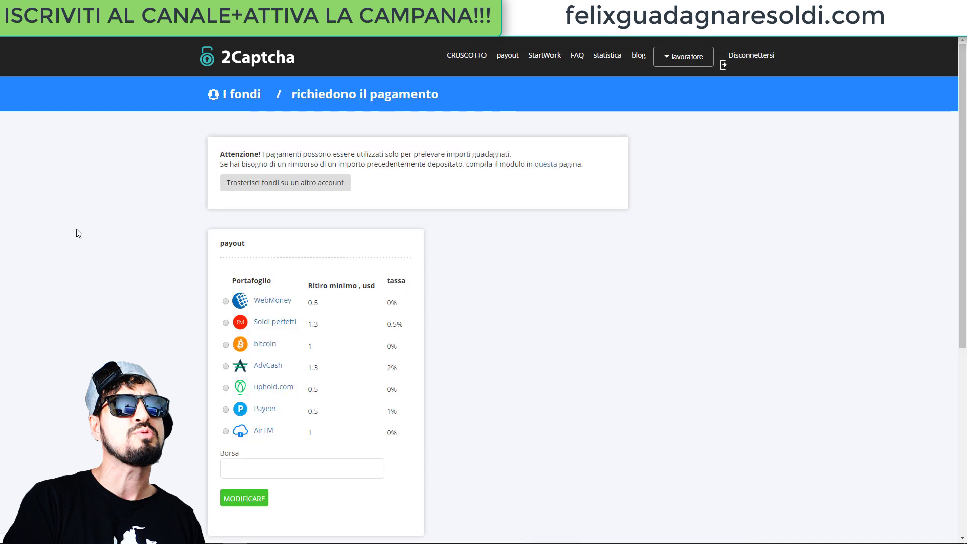
{"action": "left_click", "coordinate": [463, 56]}
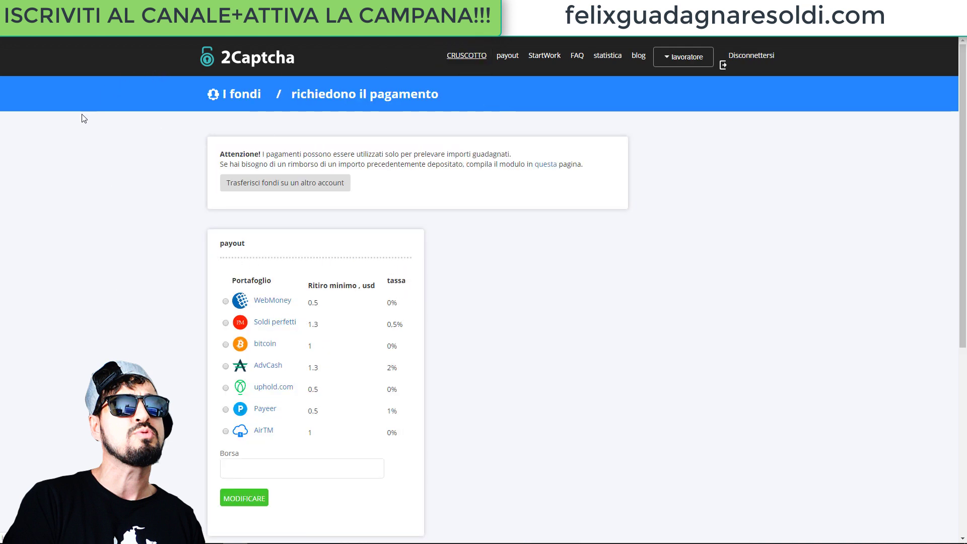